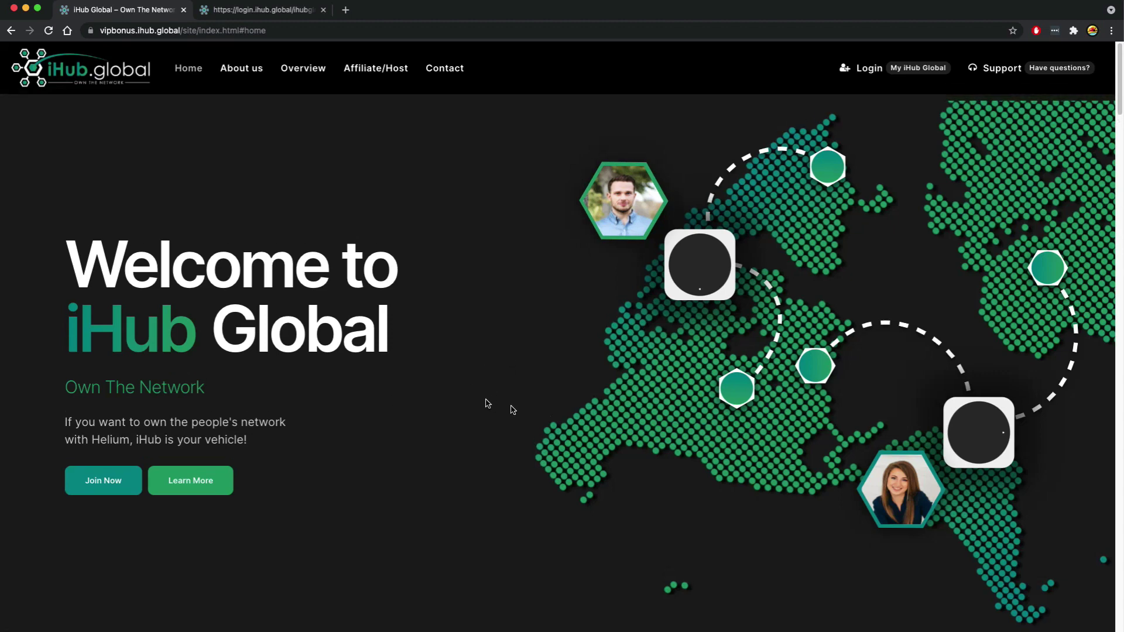
# Go from the iHub Global home page to the Join iHub affiliate network page.
pyautogui.click(535, 415)
pyautogui.click(107, 480)
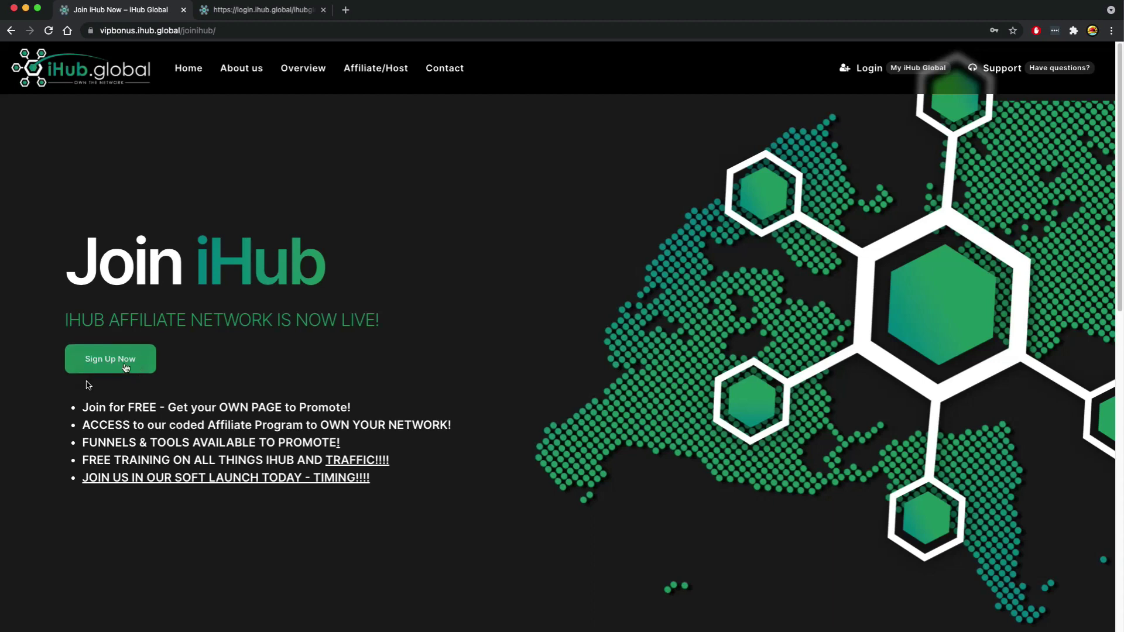
# Jump down to the empty affiliate registration form sponsored by Digital Millionaire.
pyautogui.click(126, 365)
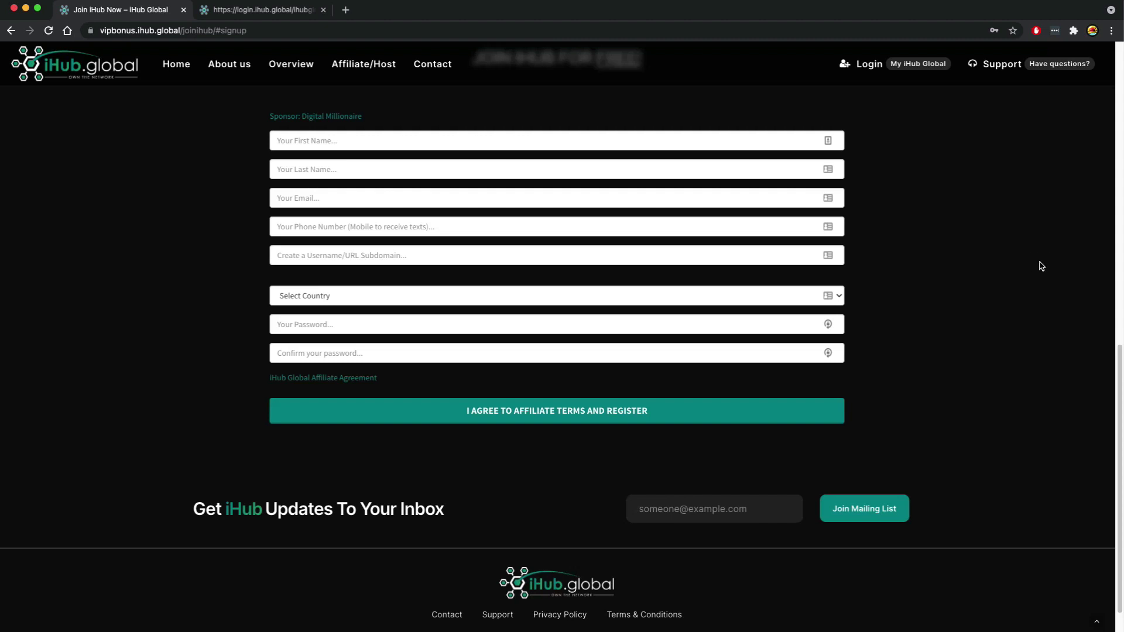
pyautogui.click(1006, 275)
# Log in to the iHub dashboard and reach the HeliumTrack reservation page with its video.
pyautogui.click(879, 67)
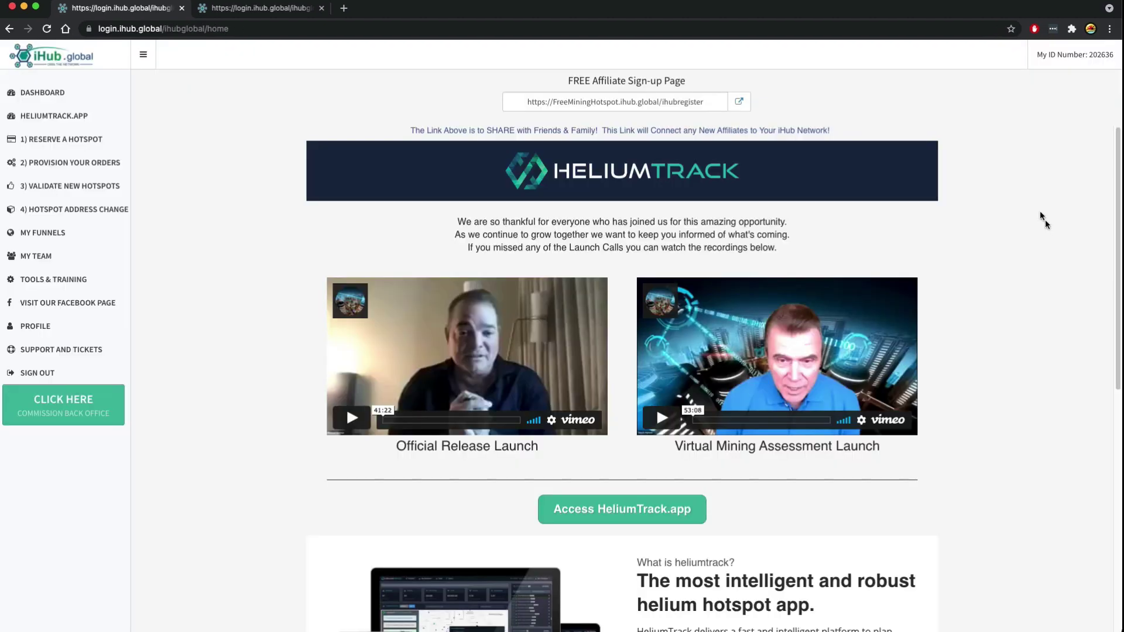
pyautogui.moveTo(554, 439)
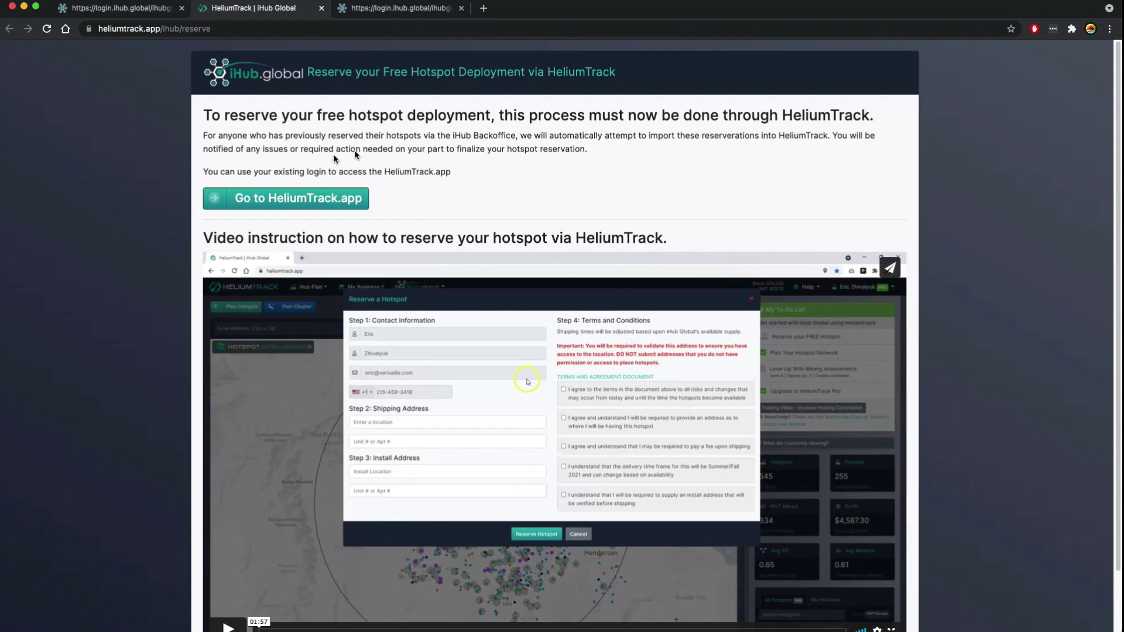
pyautogui.scroll(-1, 366, 170)
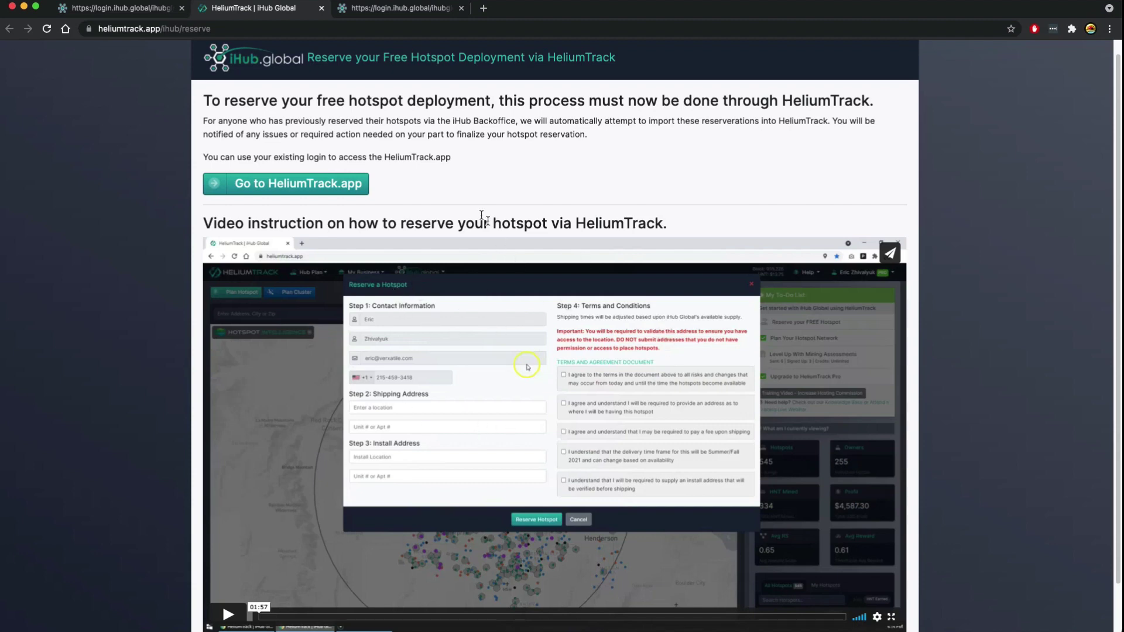
pyautogui.scroll(1, 490, 199)
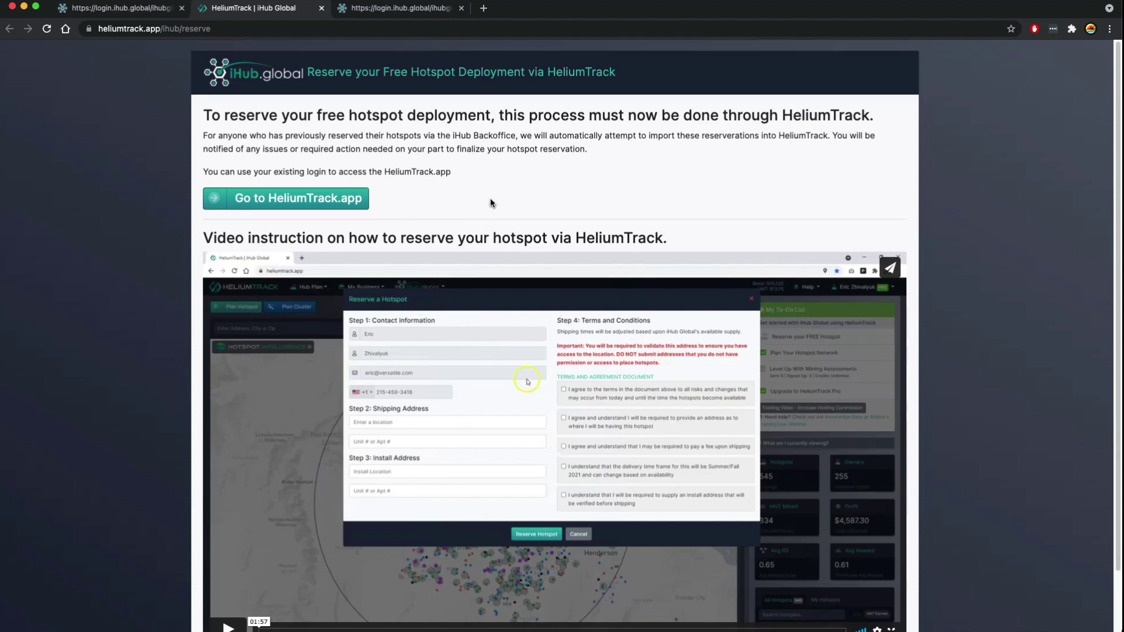
# Go to the HeliumTrack map and open Reserve your FREE Hotspot with contact details prefilled.
pyautogui.click(275, 201)
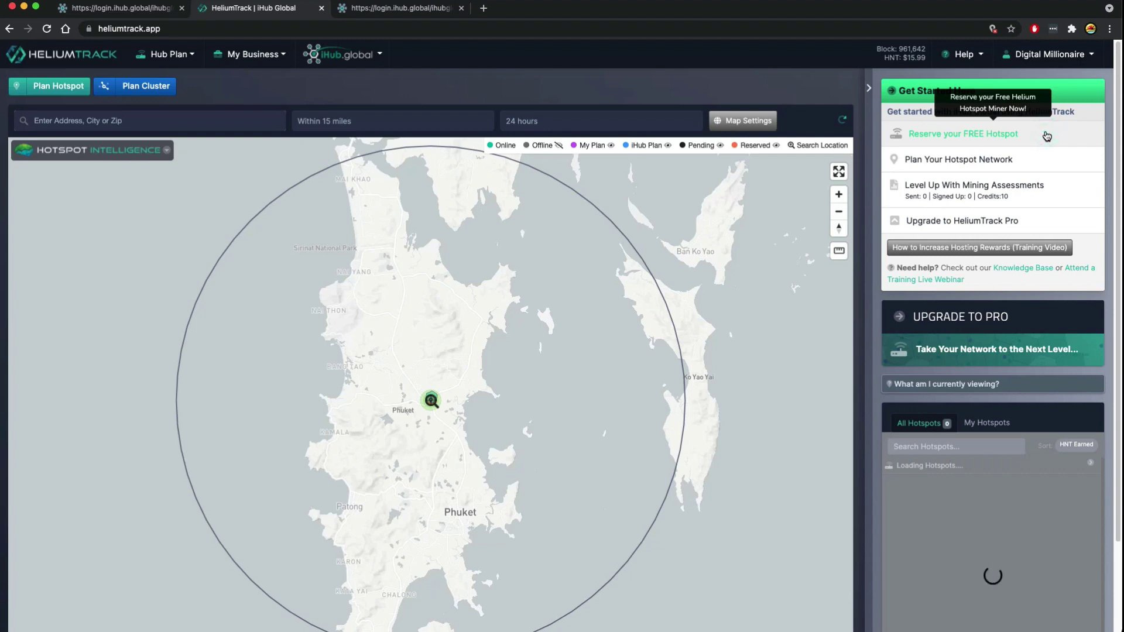
pyautogui.click(1047, 136)
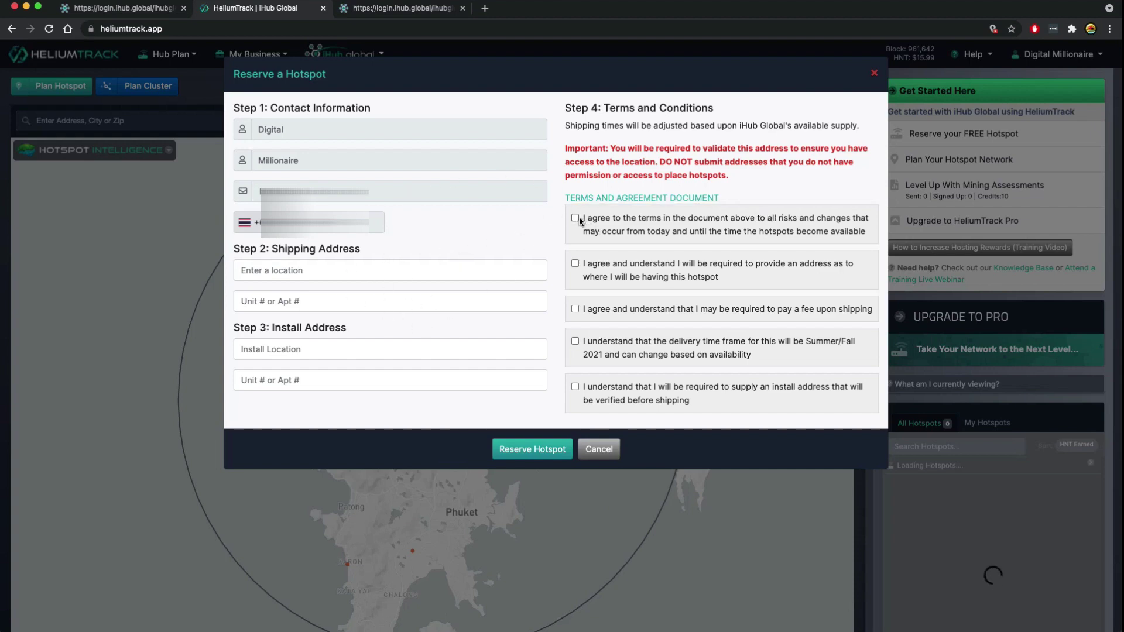
# Tick all five Step 4 reservation terms, including install-address verification.
pyautogui.click(575, 263)
pyautogui.click(575, 310)
pyautogui.click(575, 341)
pyautogui.click(574, 387)
pyautogui.click(575, 218)
# Back in the iHub back office, reopen Reserve a Hotspot in a new tab and continue toward HeliumTrack.
pyautogui.click(599, 449)
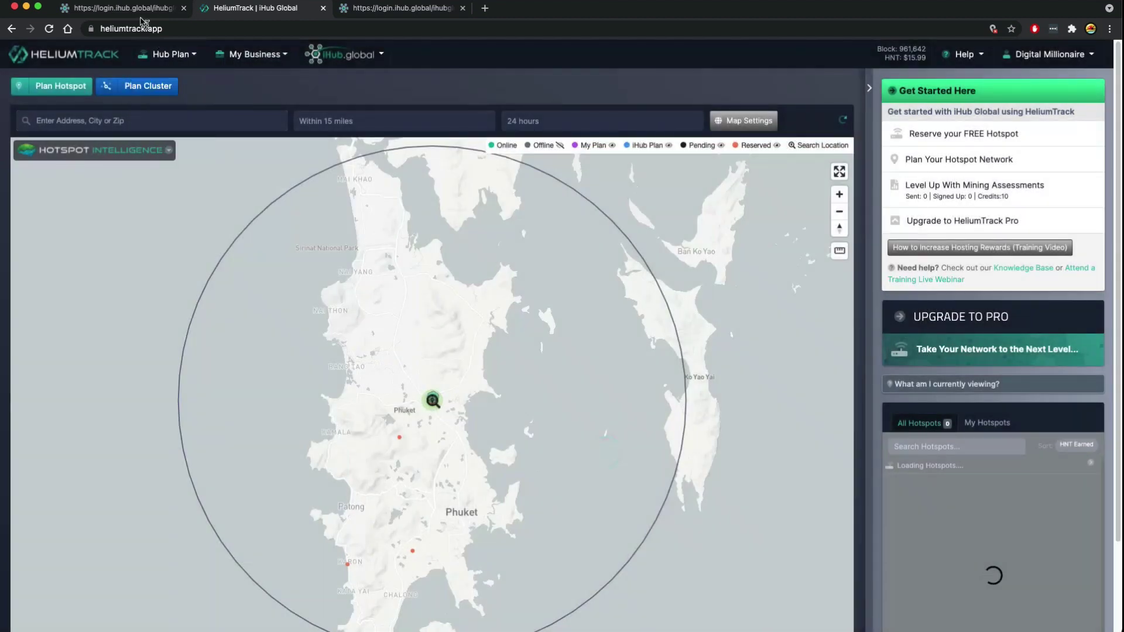
pyautogui.click(139, 16)
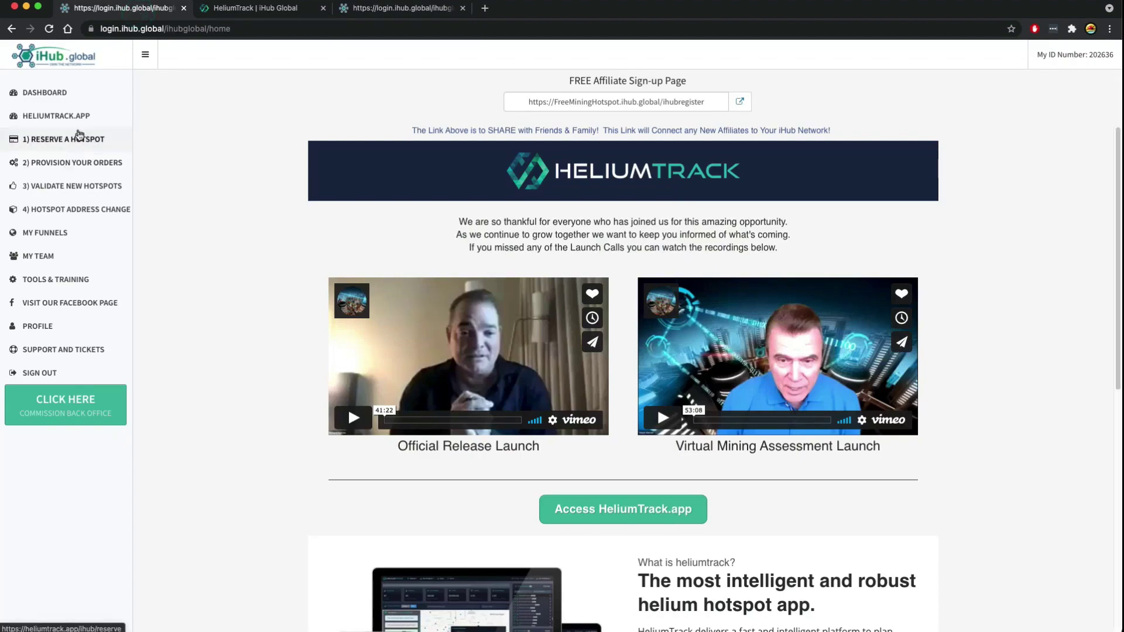
pyautogui.click(79, 137)
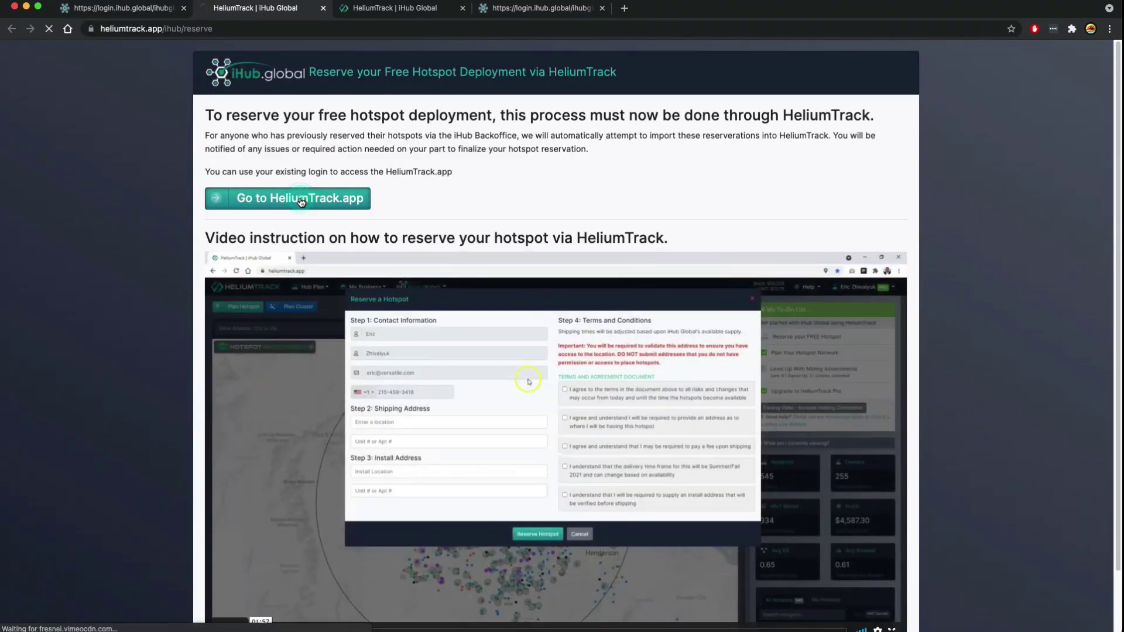
pyautogui.click(301, 199)
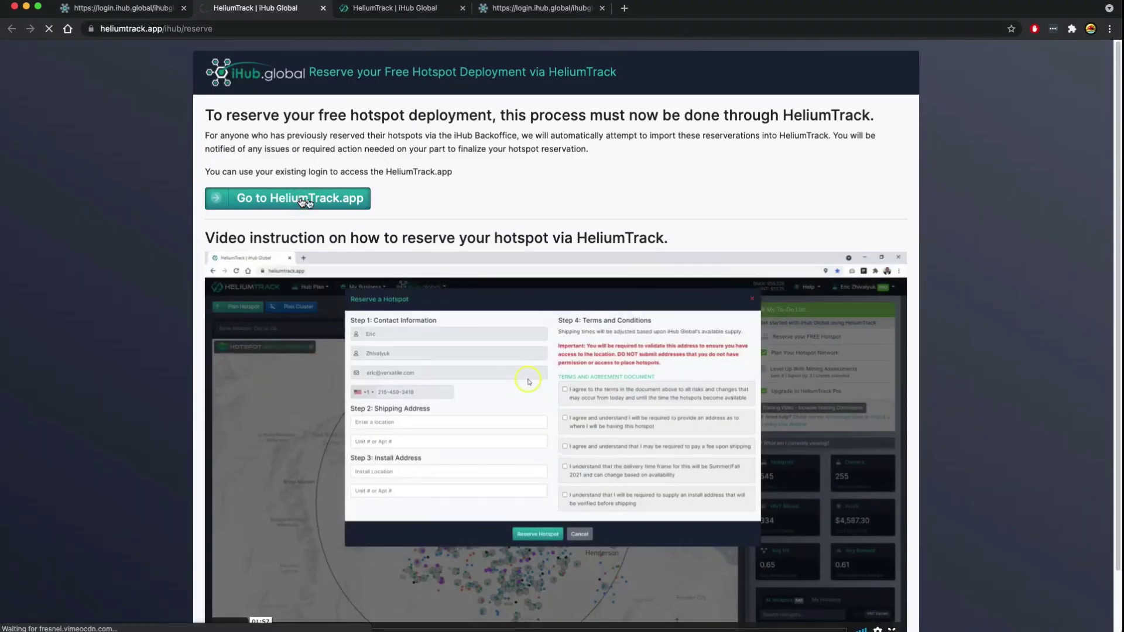